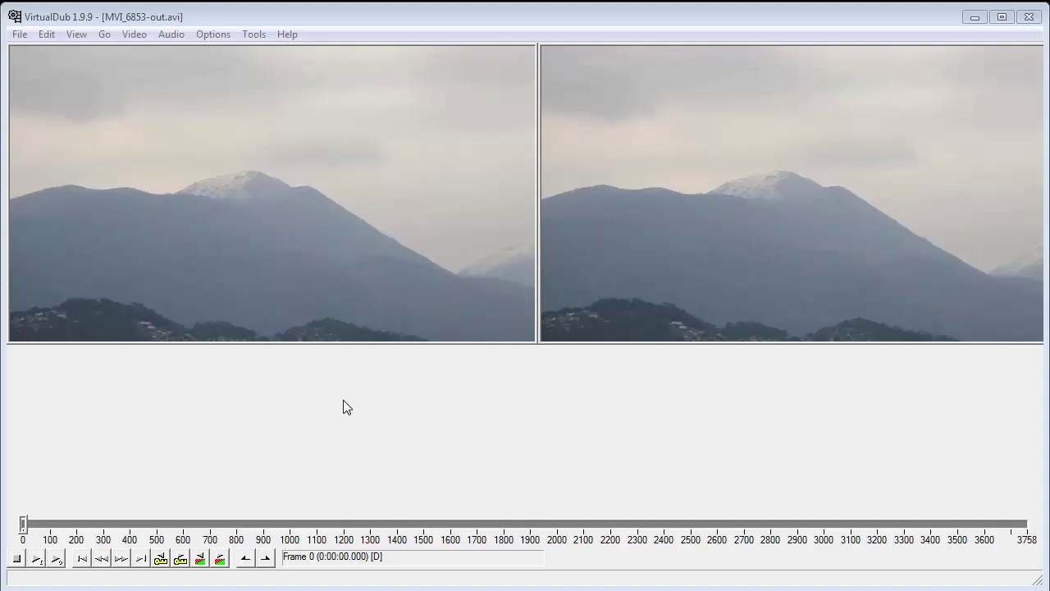
Step: Switch to Photoshop CS3 and bring the solid red Untitled-1 copy document to the front
key("alt+Tab")
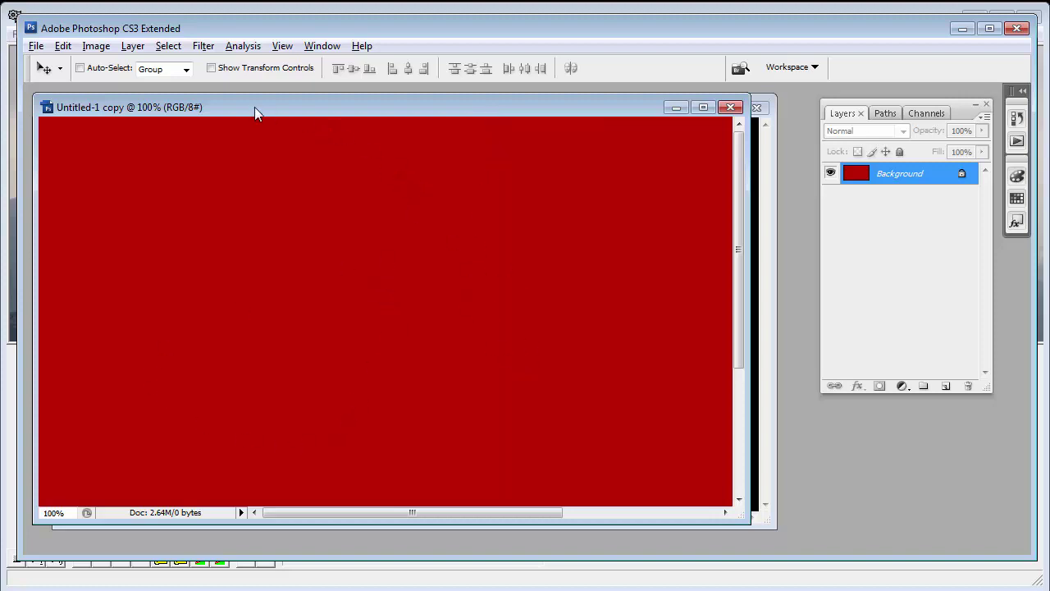
Step: Save the red image as a BMP replacing logo-test.bmp, then minimize it
left_click(36, 46)
left_click(83, 204)
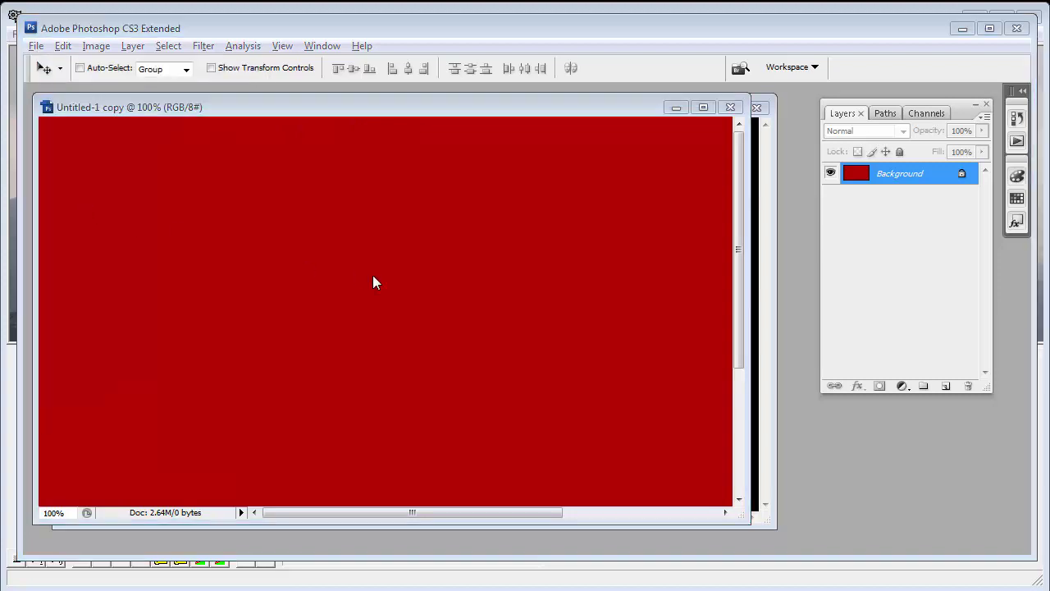
left_click(689, 351)
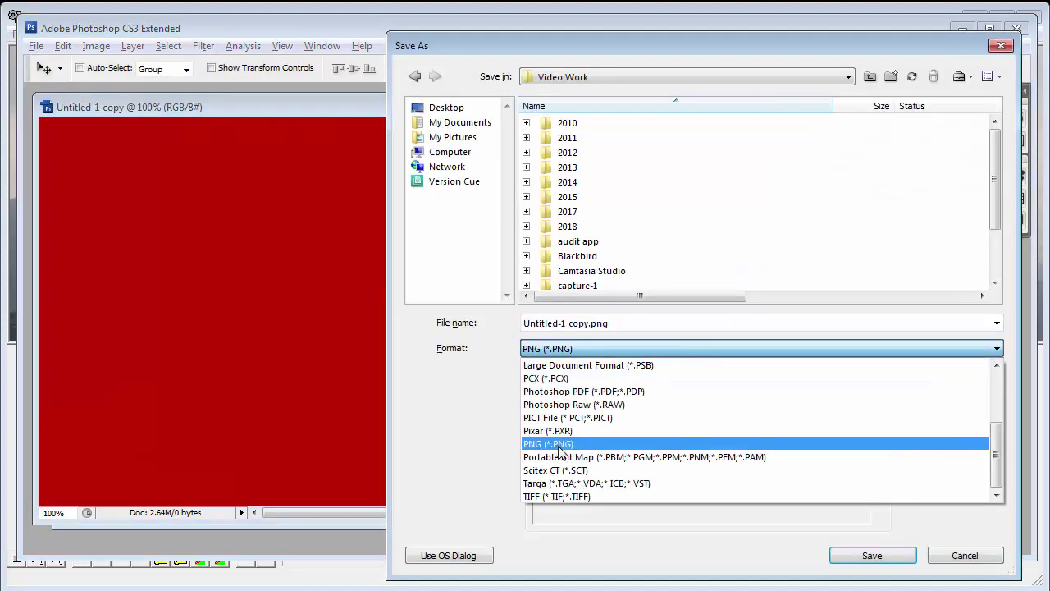
scroll(570, 418, "up", 3)
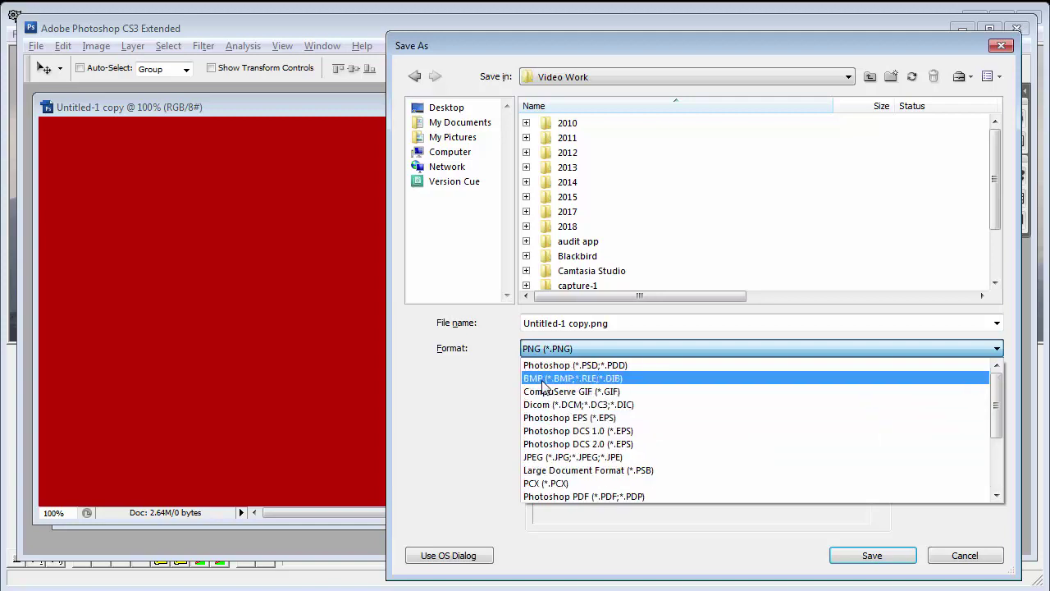
left_click(572, 378)
left_click_drag(995, 197, 995, 254)
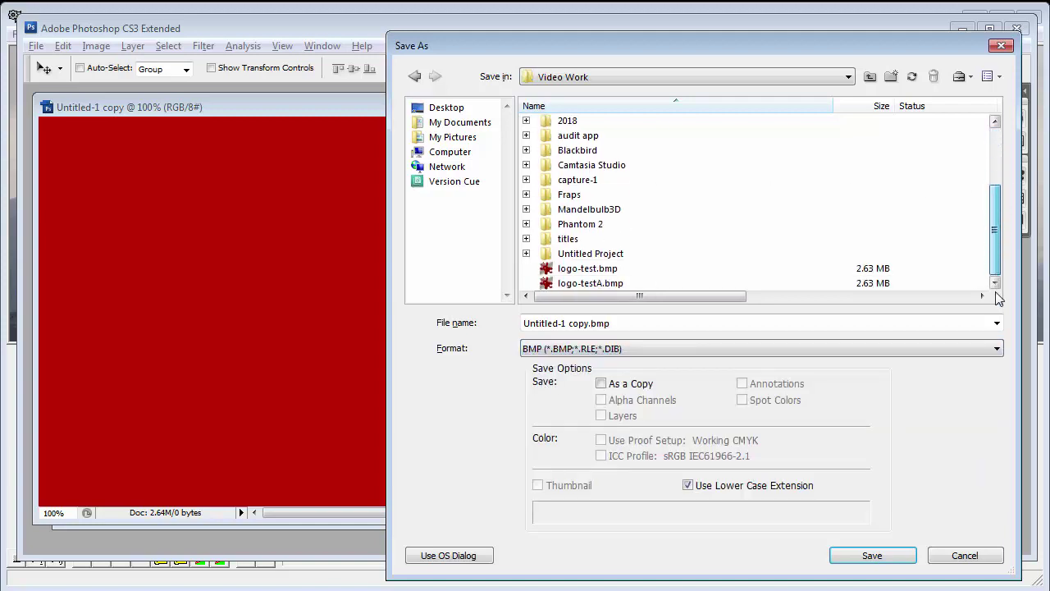
left_click(586, 274)
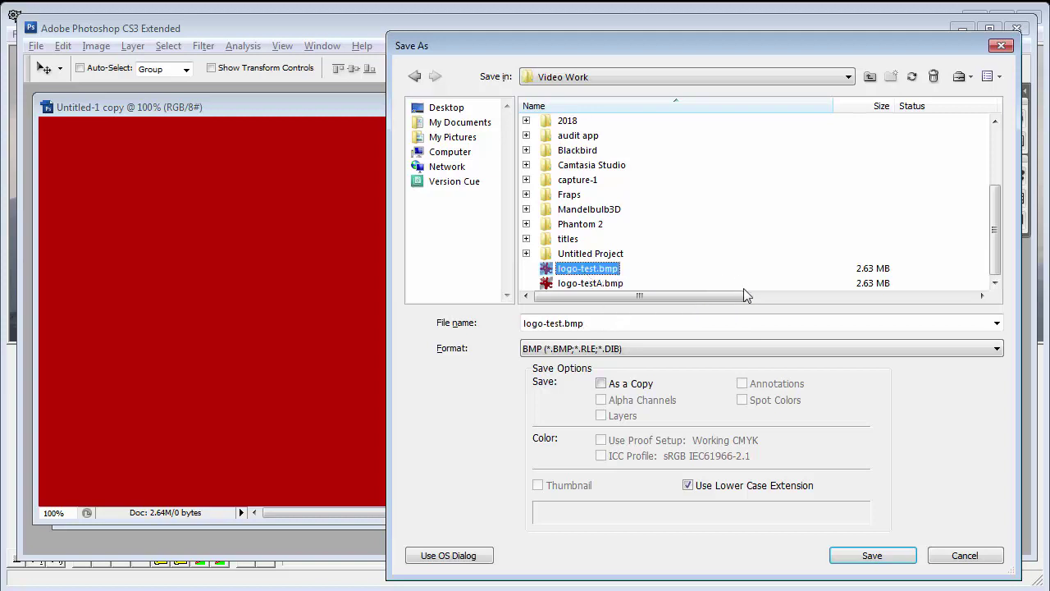
left_click(870, 555)
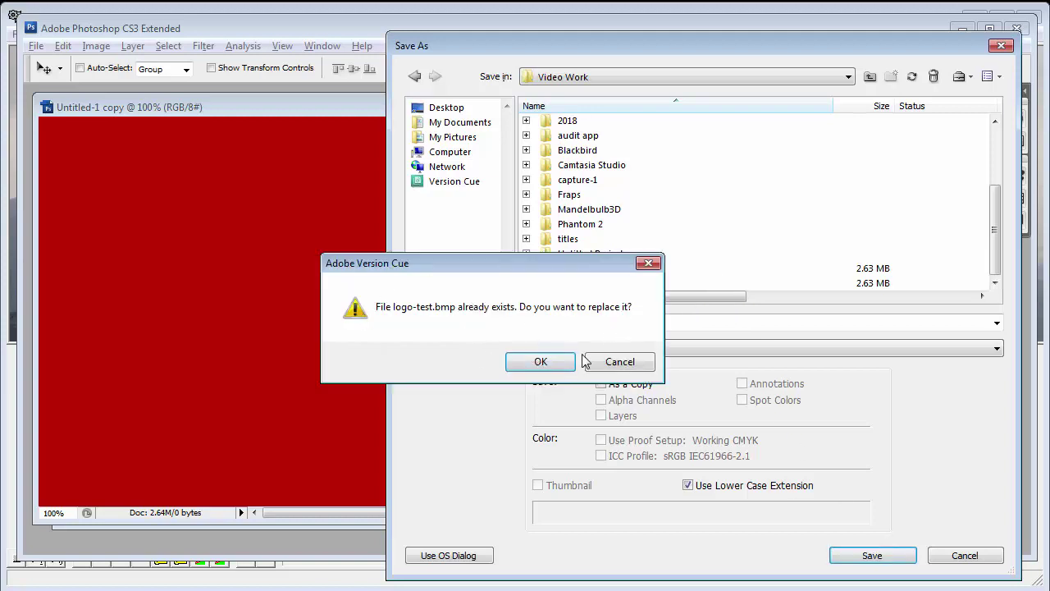
left_click(540, 364)
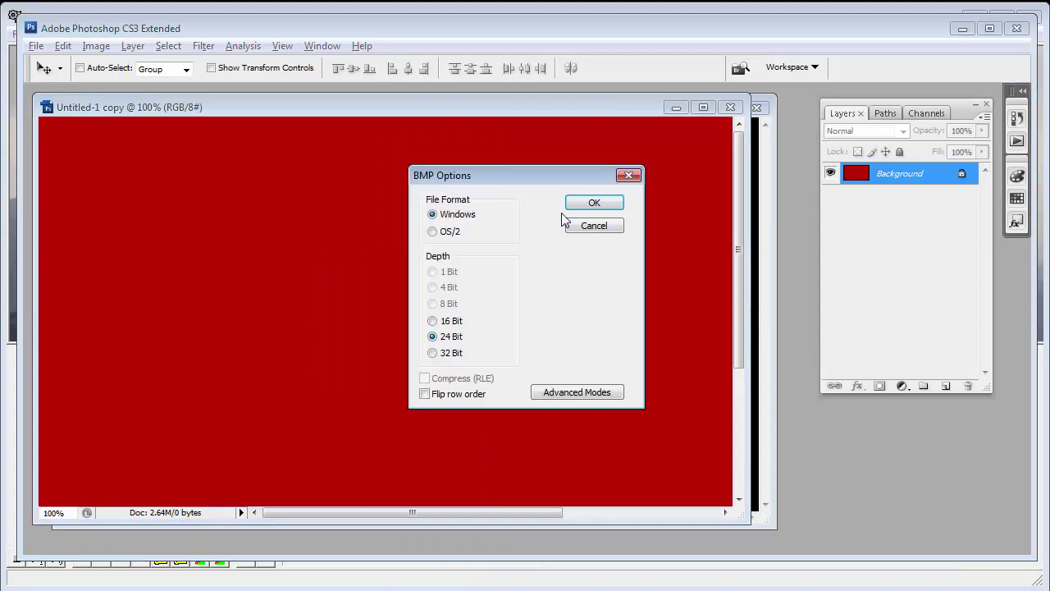
left_click(590, 203)
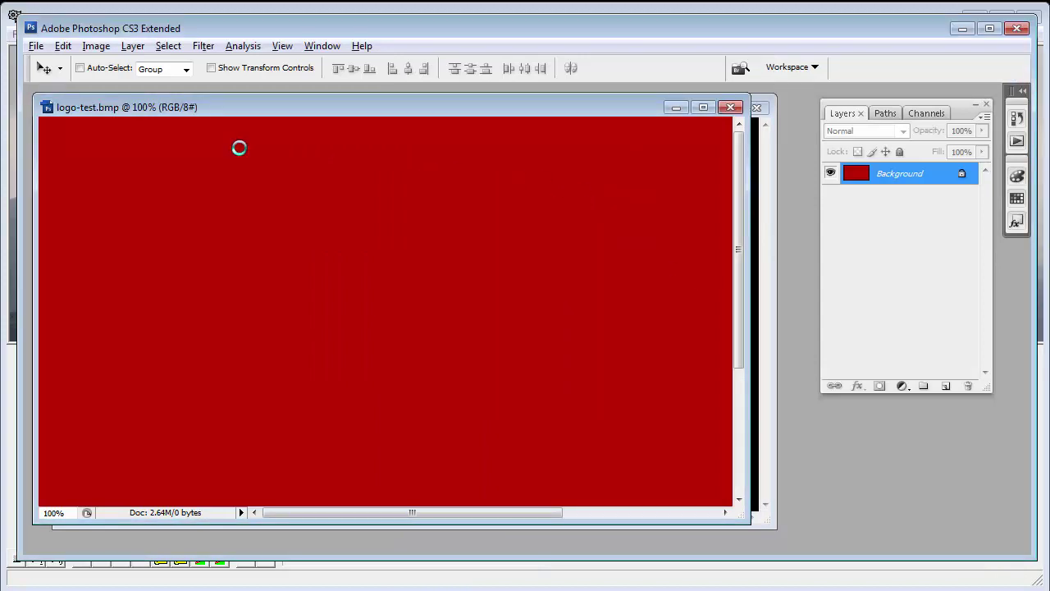
left_click(675, 108)
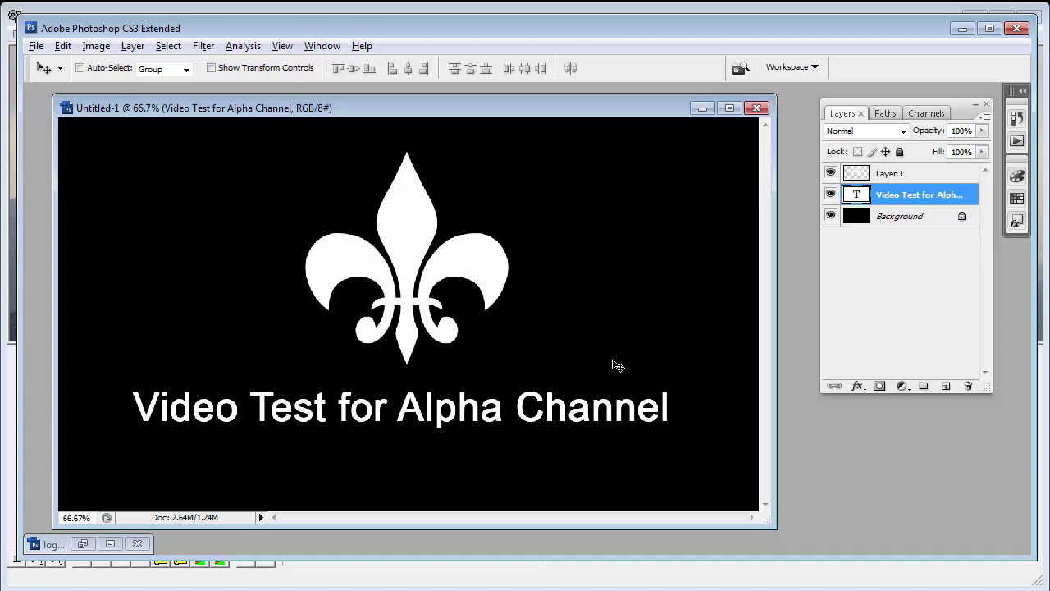
Step: Save the white-on-black fleur-de-lis document as a BMP copy replacing logo-testA.bmp
left_click(37, 47)
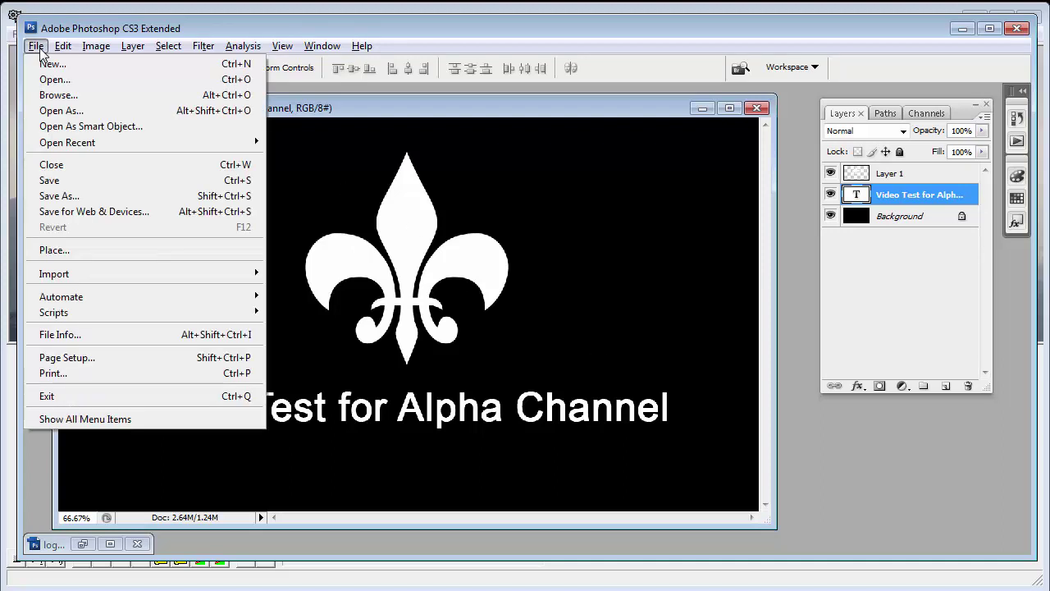
left_click(51, 197)
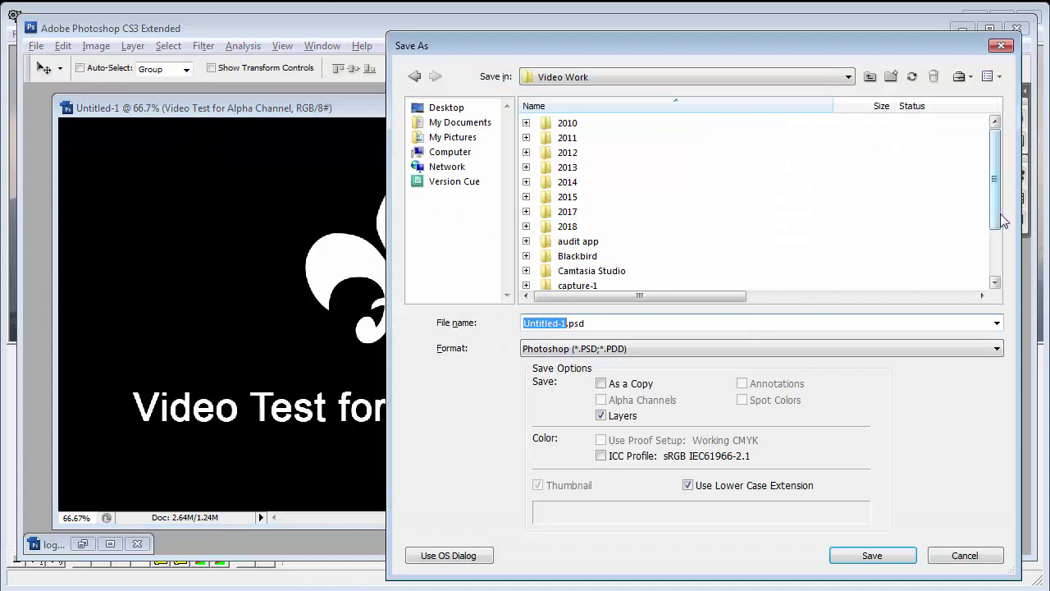
left_click(576, 349)
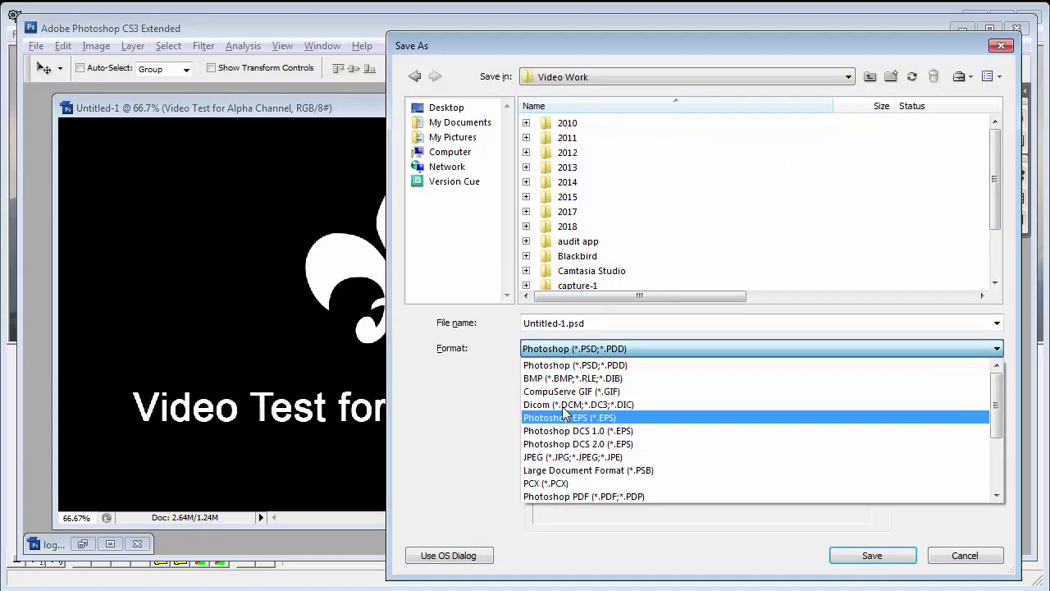
left_click(563, 379)
left_click(999, 263)
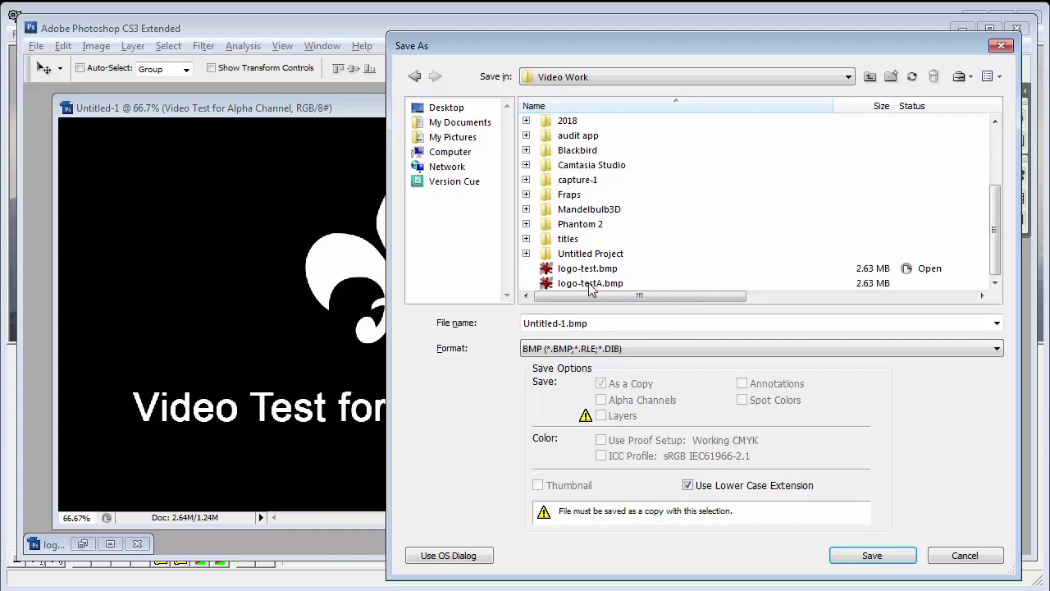
left_click(576, 285)
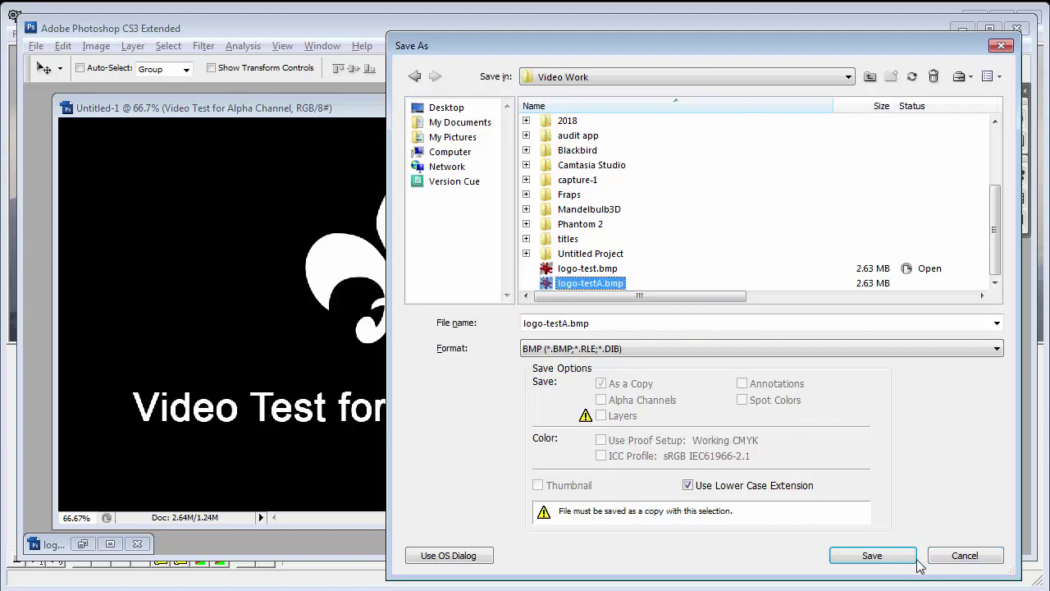
left_click(865, 555)
left_click(543, 362)
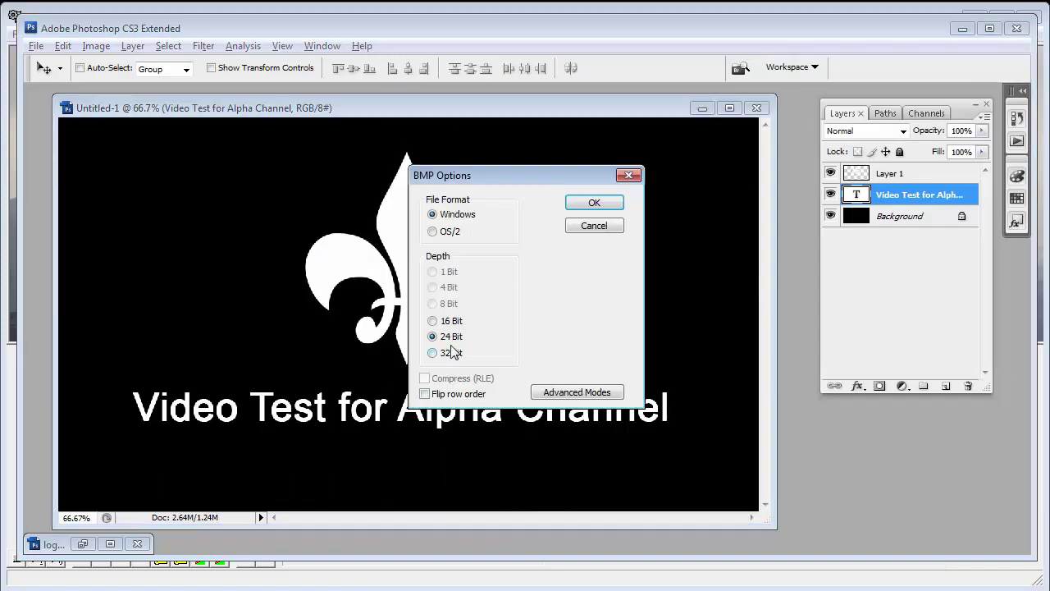
left_click(584, 200)
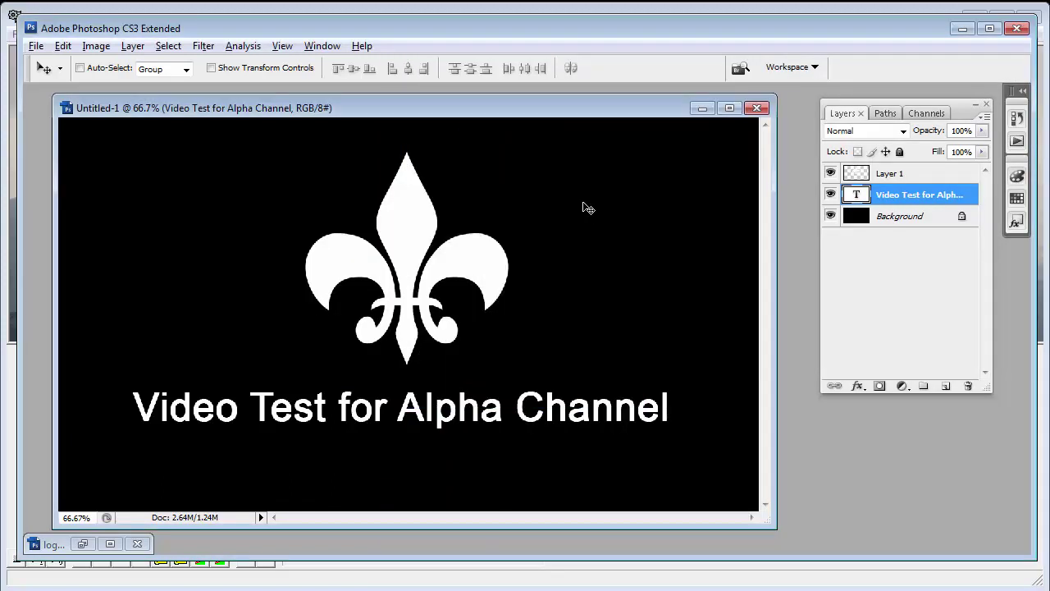
Step: Back in VirtualDub, add the logo (1.7b2) filter through the video filter list
left_click(962, 28)
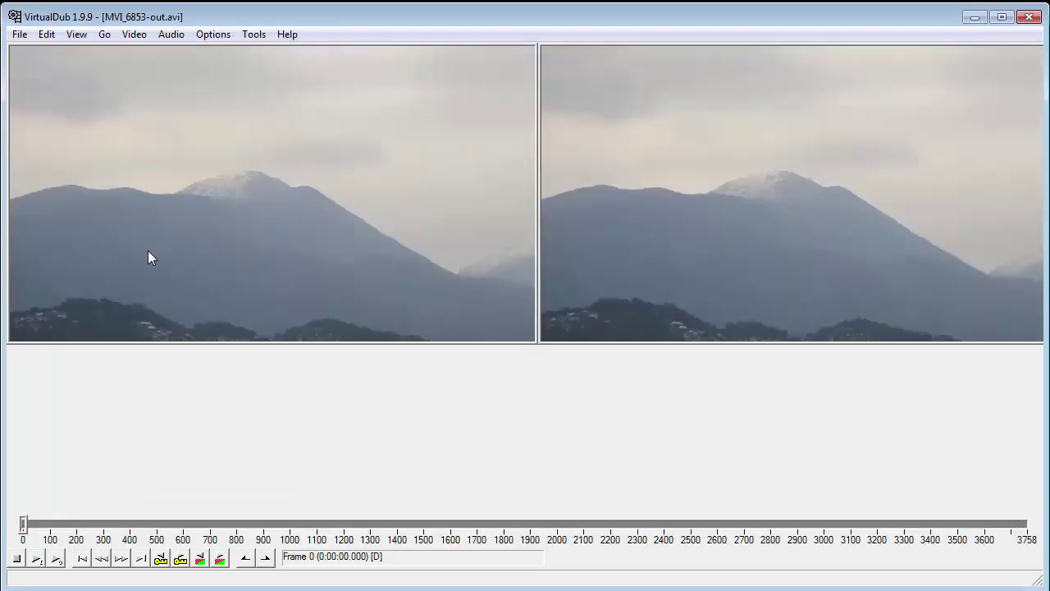
left_click(134, 36)
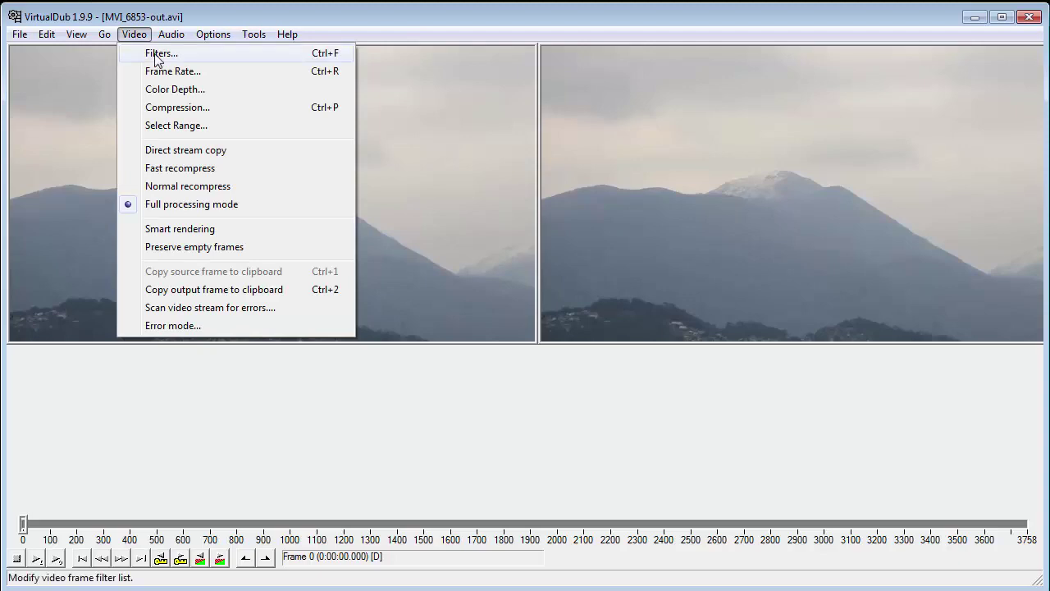
left_click(150, 54)
left_click(367, 136)
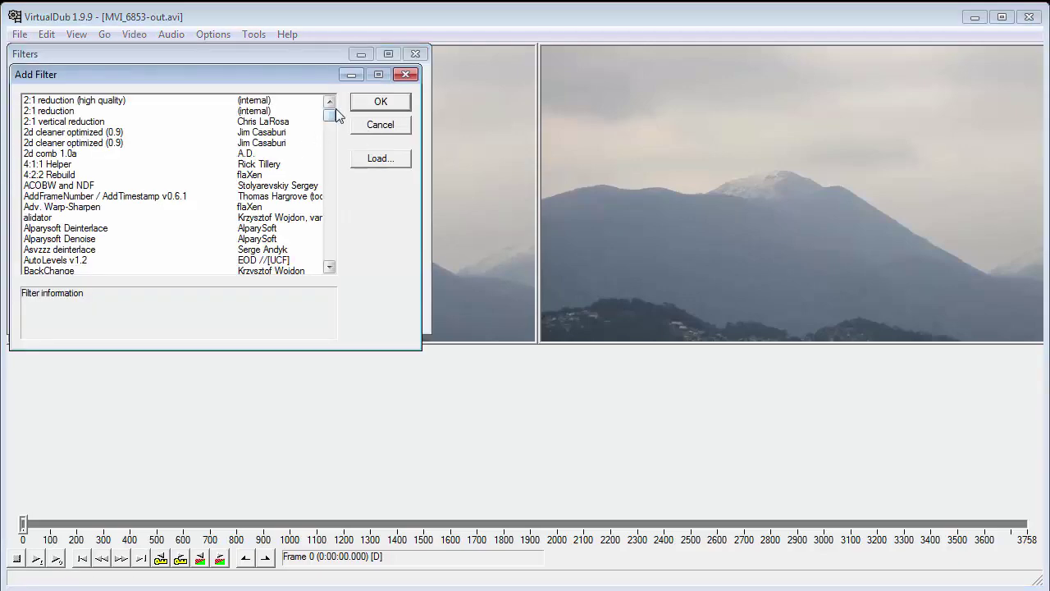
left_click_drag(331, 113, 332, 201)
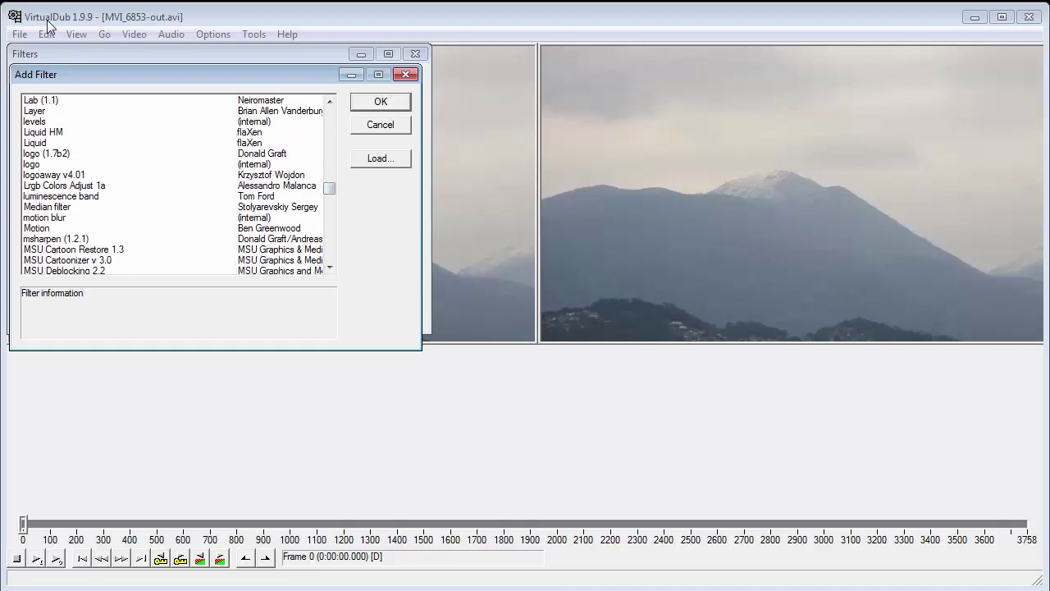
left_click(43, 166)
left_click(41, 154)
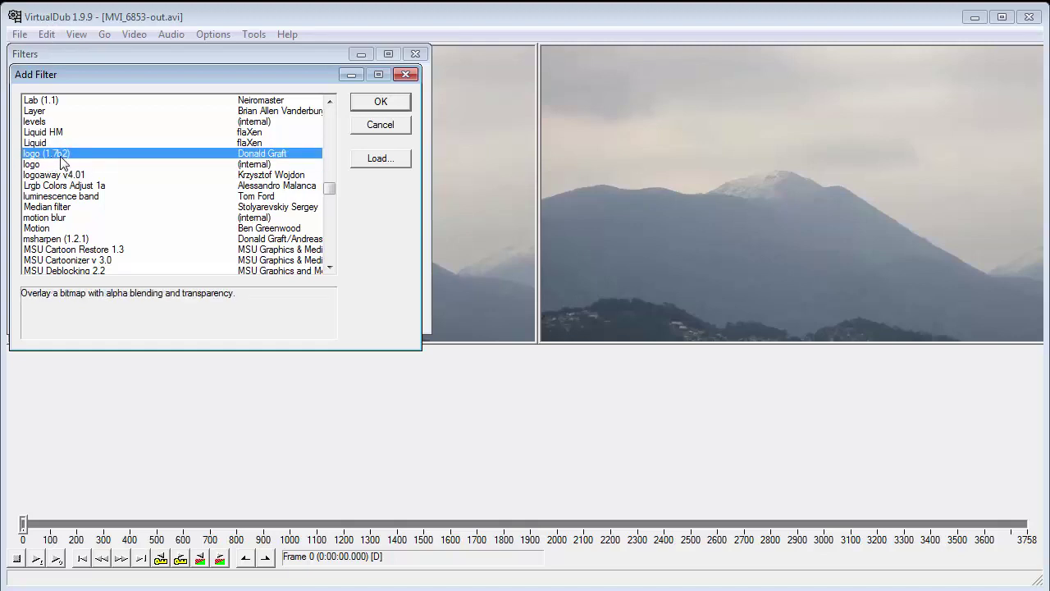
left_click(376, 105)
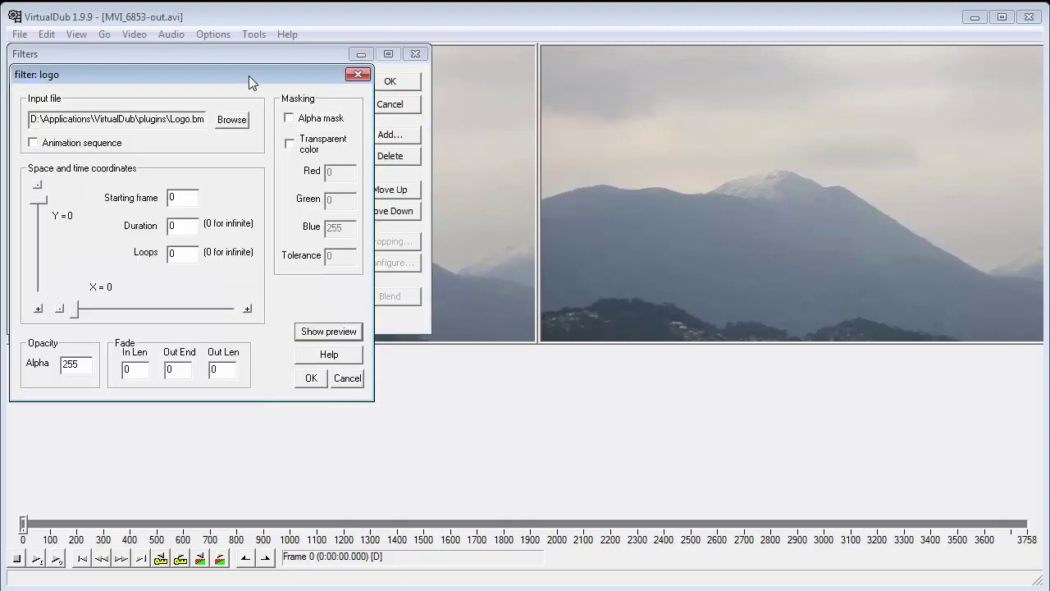
Step: Load D:\Video Work\logo-test.bmp as the logo image and turn on Alpha mask
left_click_drag(264, 76, 376, 89)
left_click(349, 137)
left_click(374, 215)
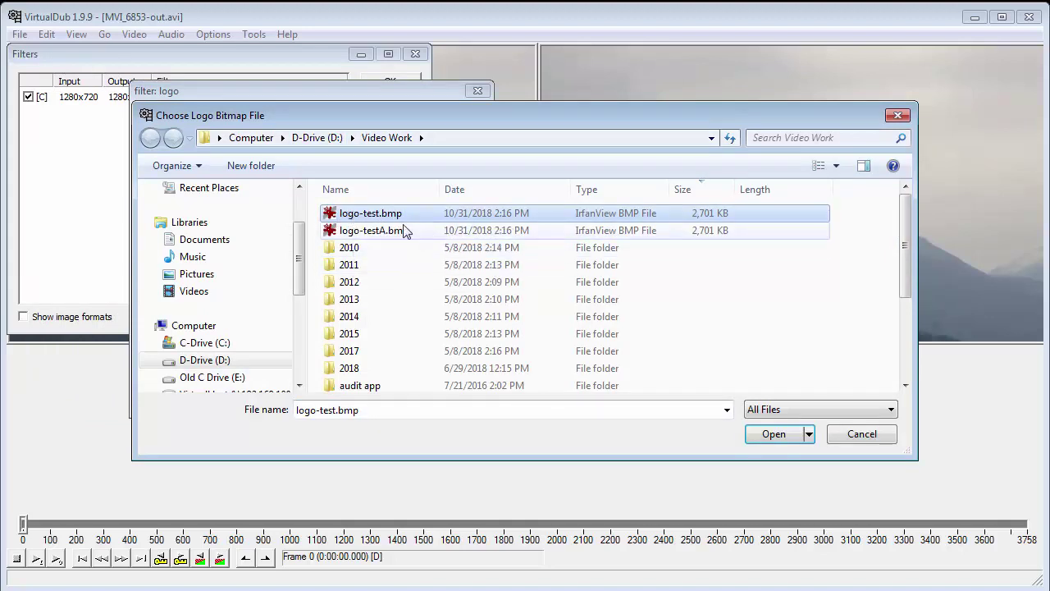
left_click(774, 435)
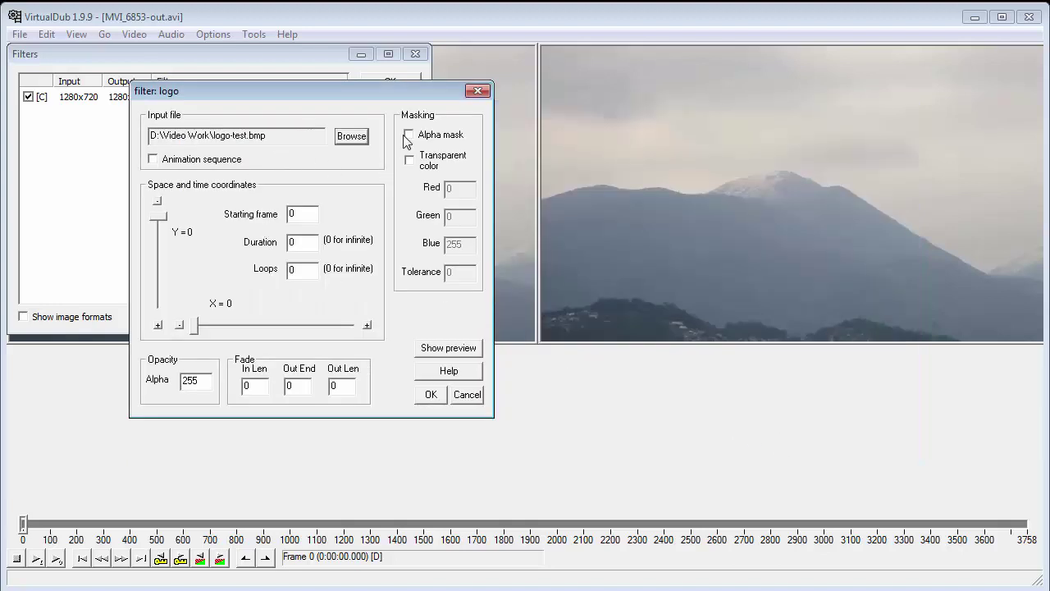
left_click(412, 137)
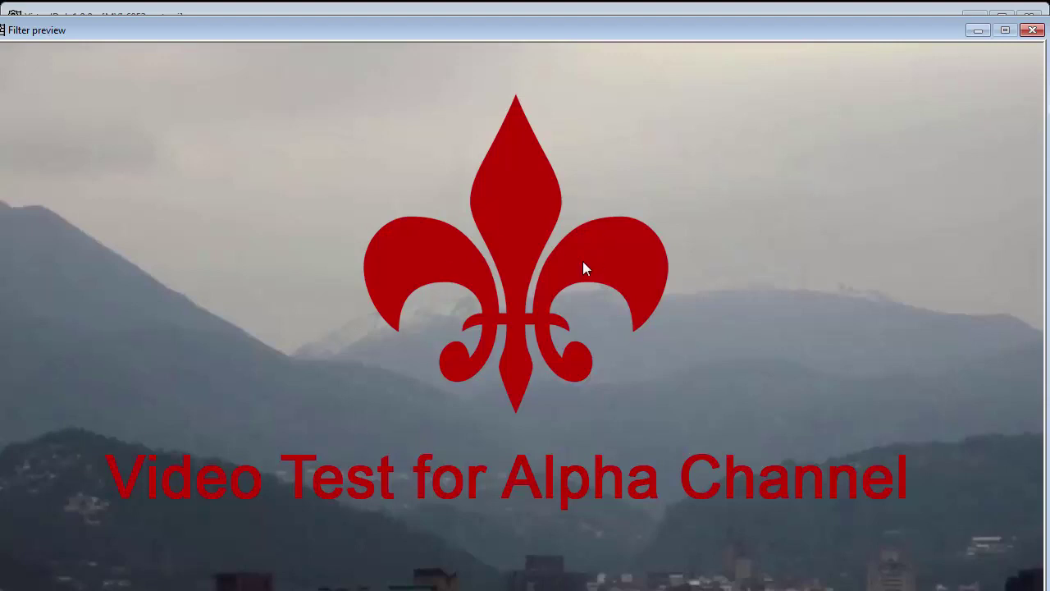
left_click(1033, 31)
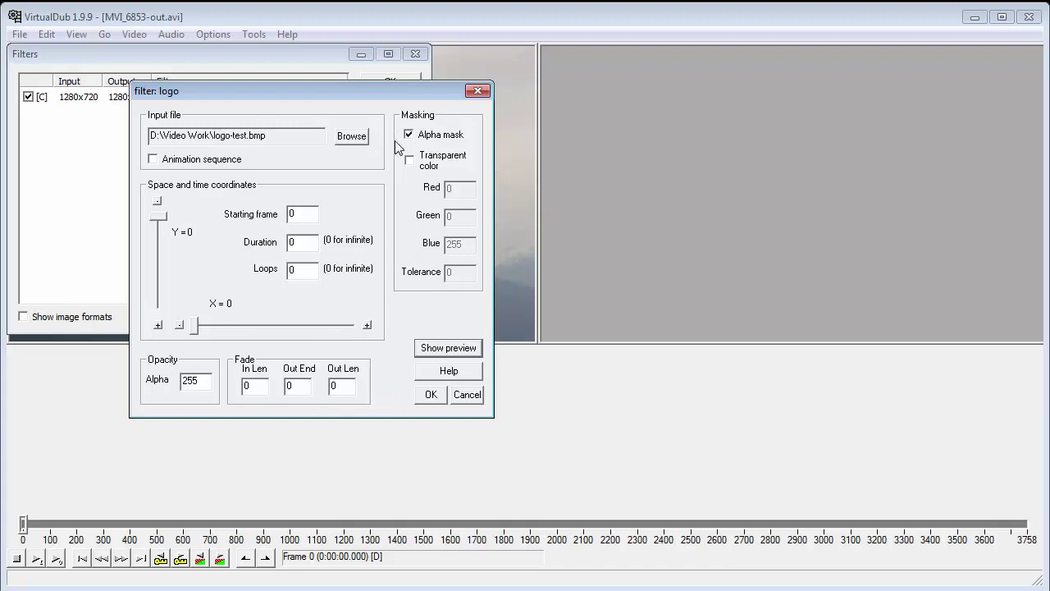
Step: Accept the logo filter settings and the filter list to apply the overlay
left_click(431, 395)
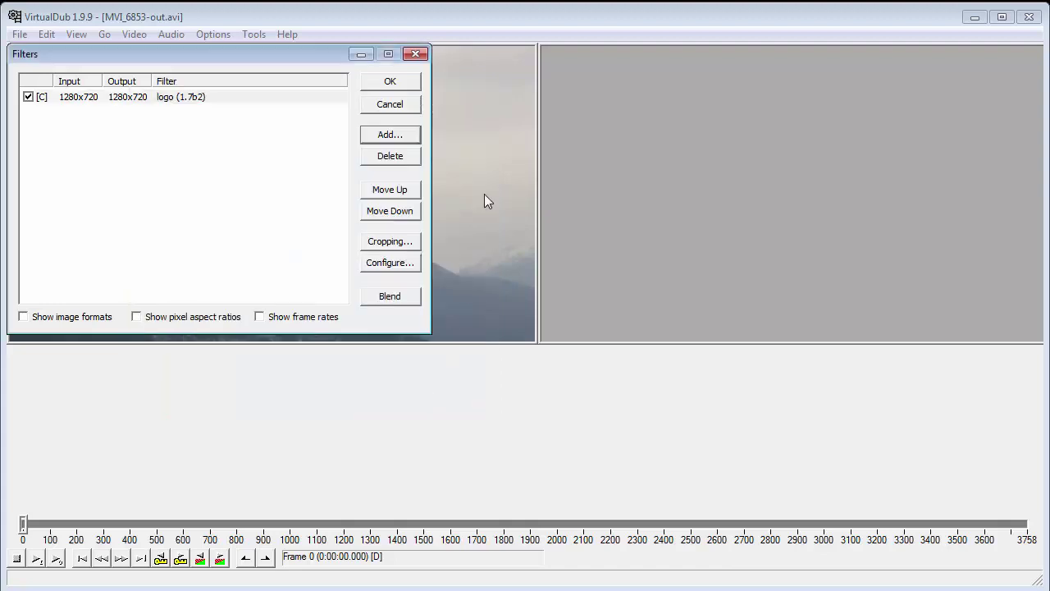
left_click(381, 83)
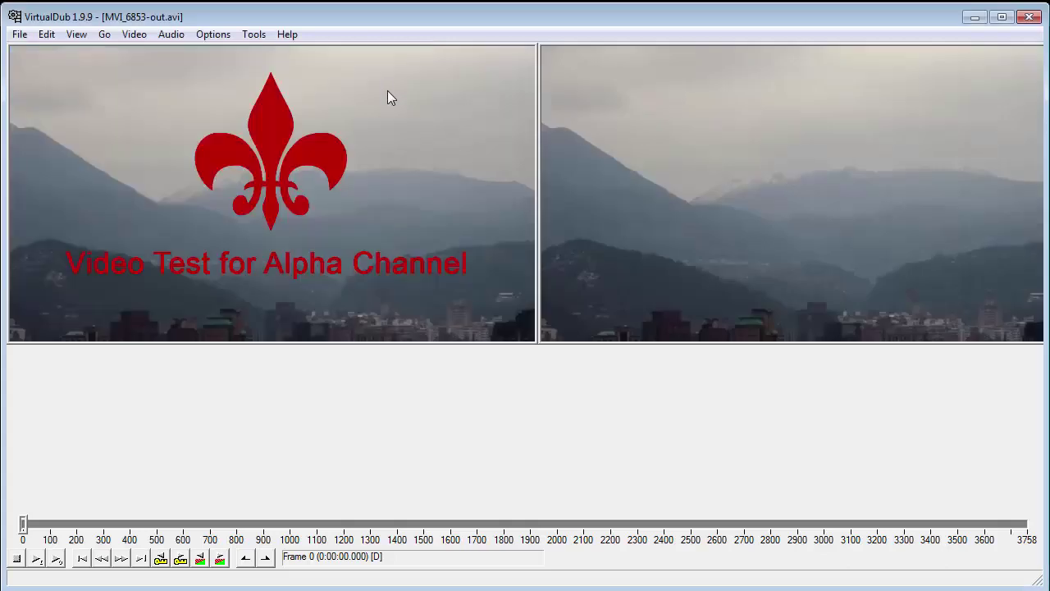